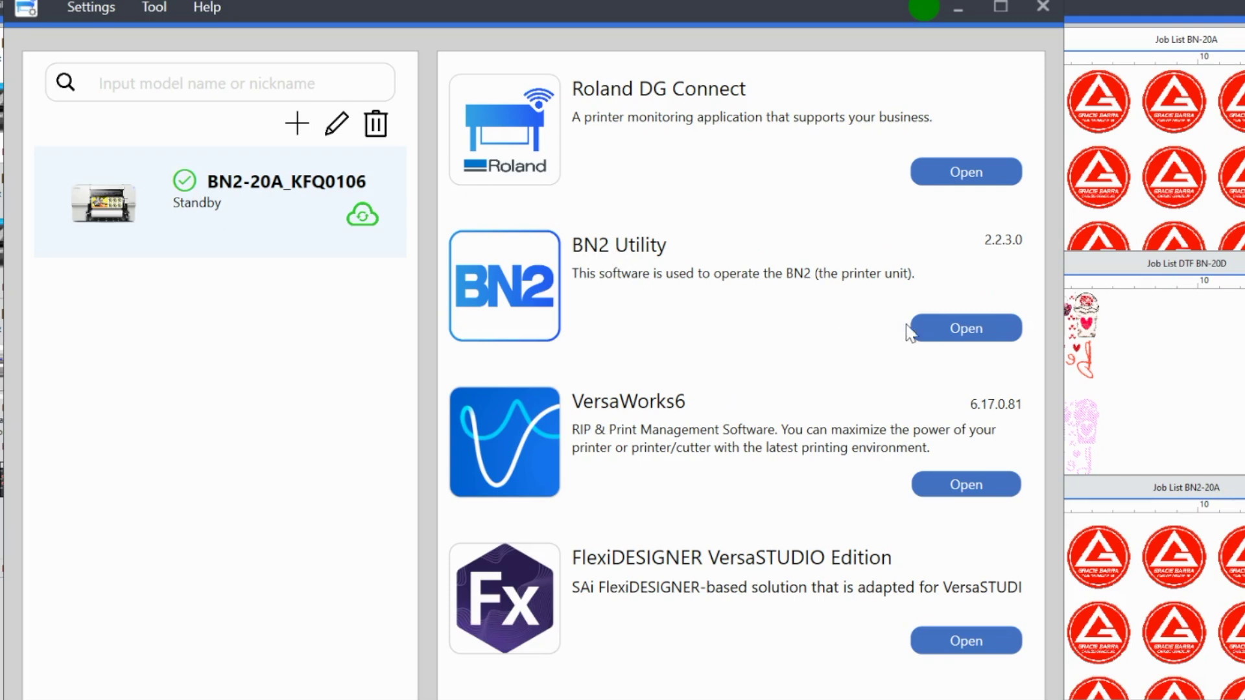
Launch BN2 Utility for the BN2-20A printer from the Roland DG Connect launcher.
{"action": "left_click", "coordinate": [950, 336]}
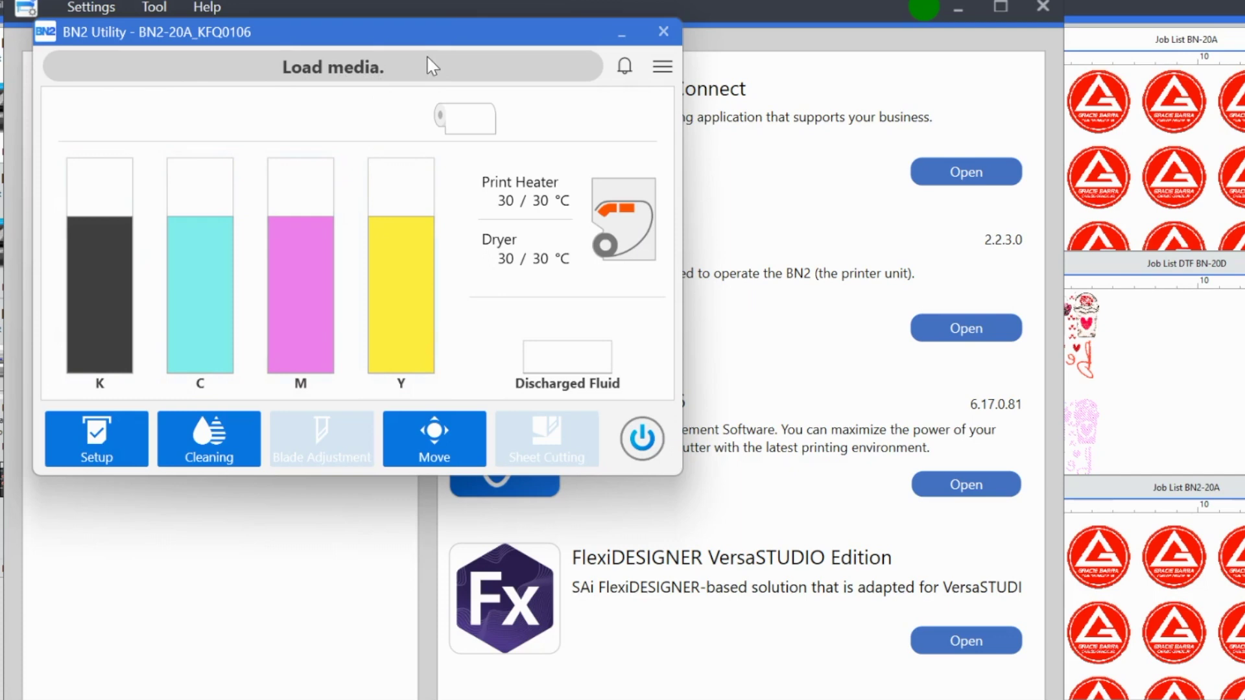
Start media setup and add a new media profile alongside the existing GCVP.
{"action": "left_click", "coordinate": [99, 437]}
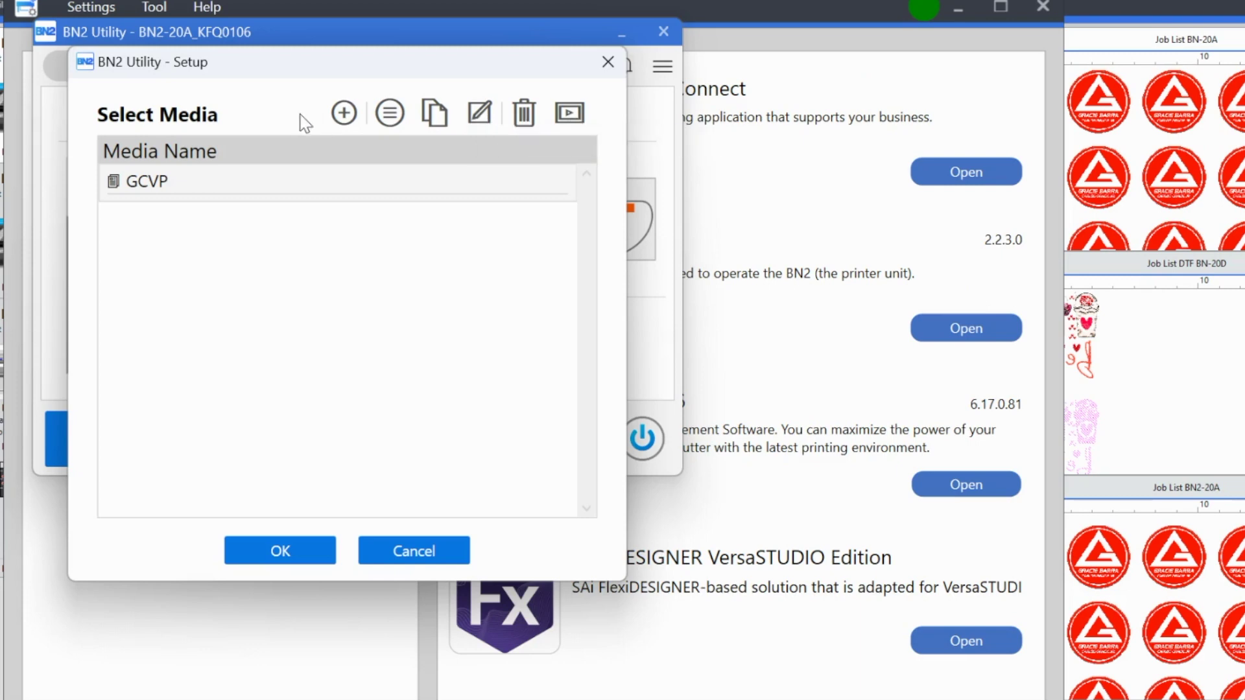
{"action": "left_click", "coordinate": [345, 114]}
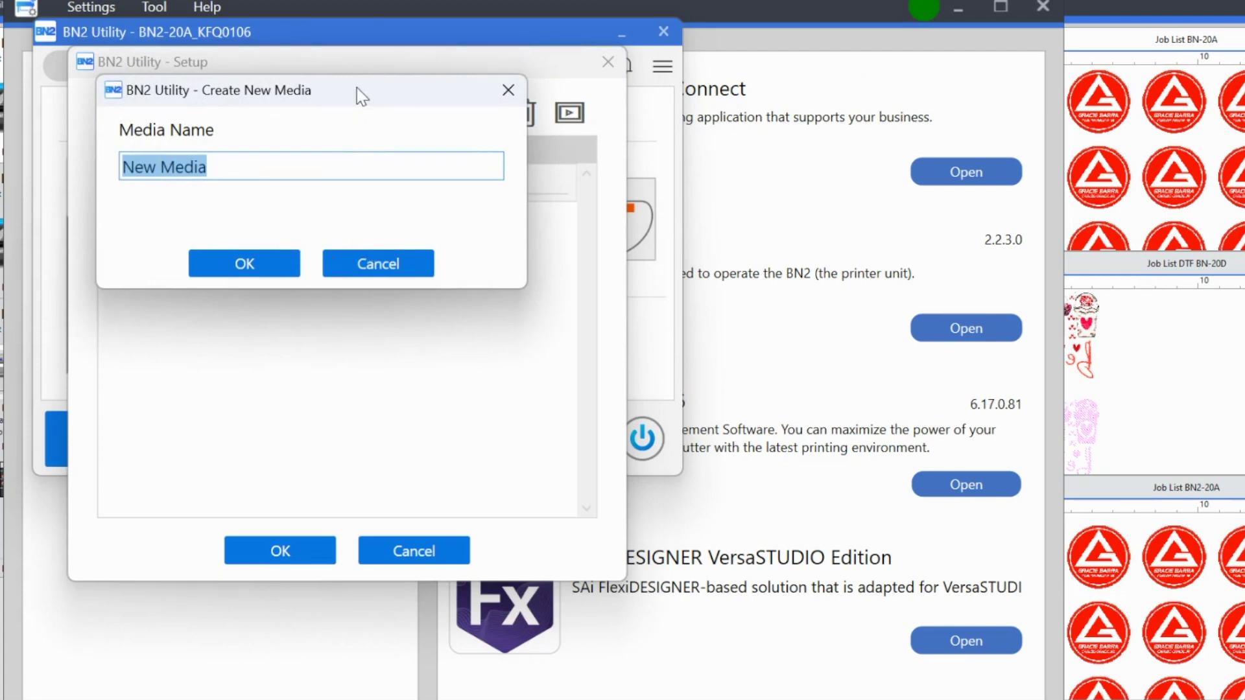
Name the new media profile GCVP2, confirm it, and start setup with media loaded.
{"action": "left_click_drag", "start_coordinate": [356, 98], "coordinate": [499, 236]}
{"action": "type", "text": "G"}
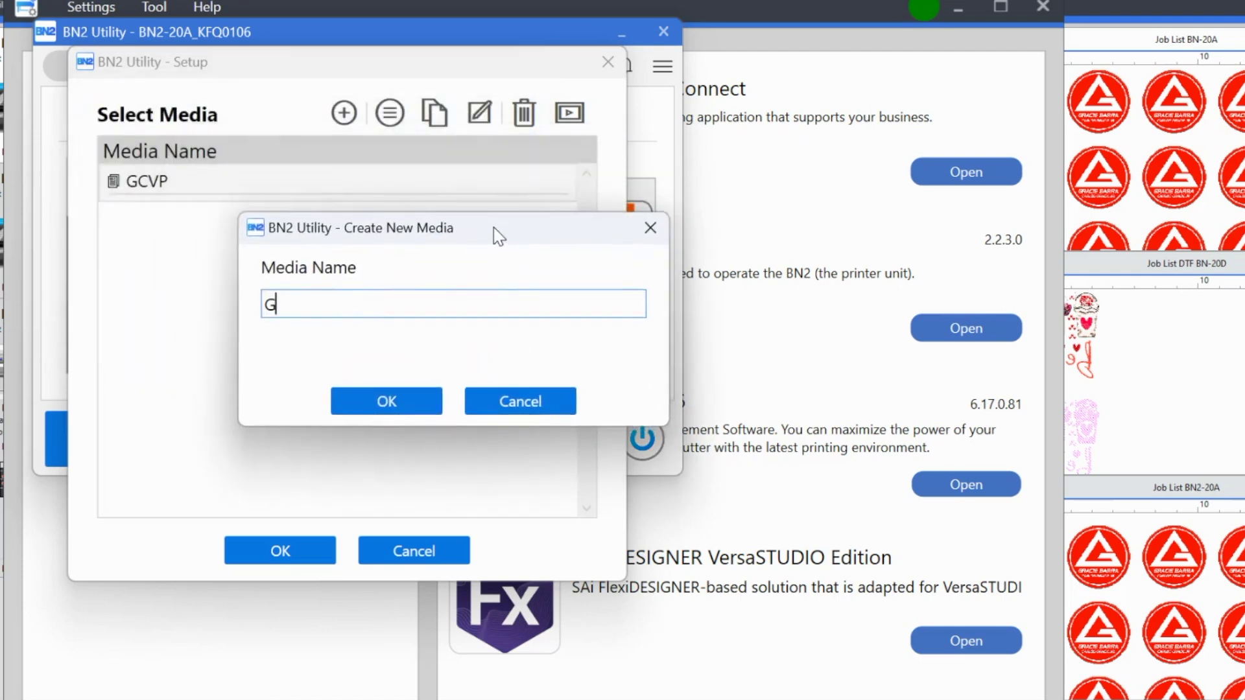
{"action": "type", "text": "CVP2"}
{"action": "left_click", "coordinate": [396, 403]}
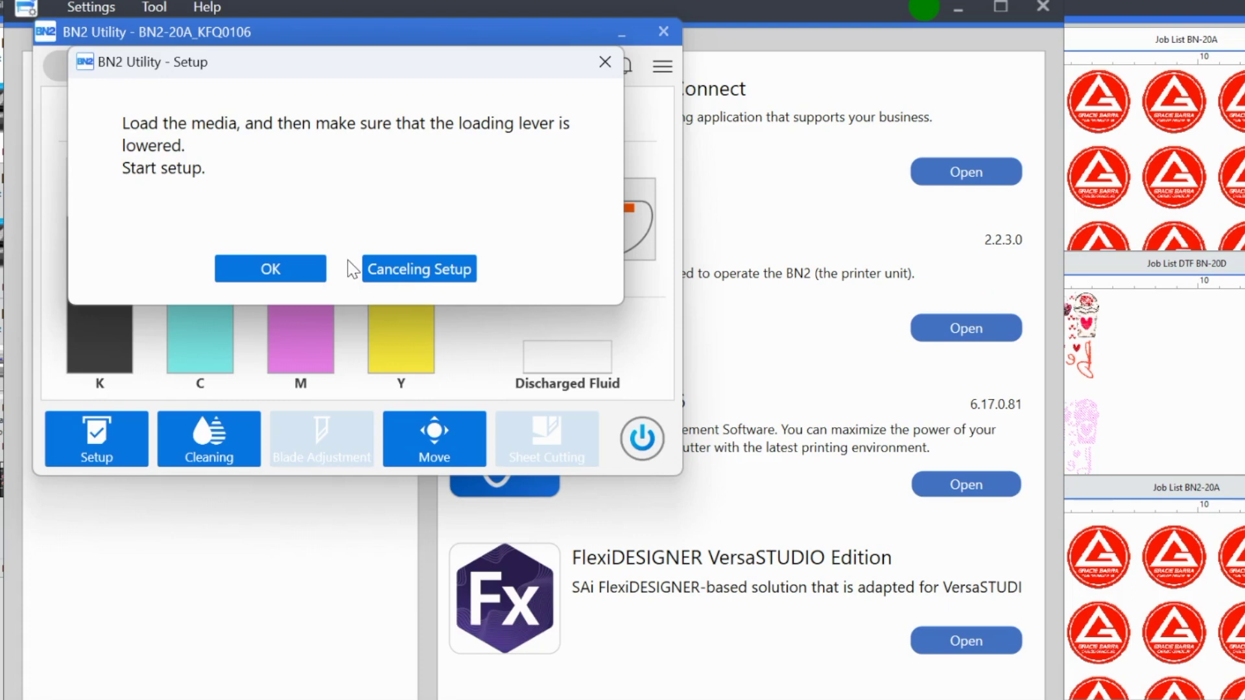
{"action": "left_click", "coordinate": [288, 271]}
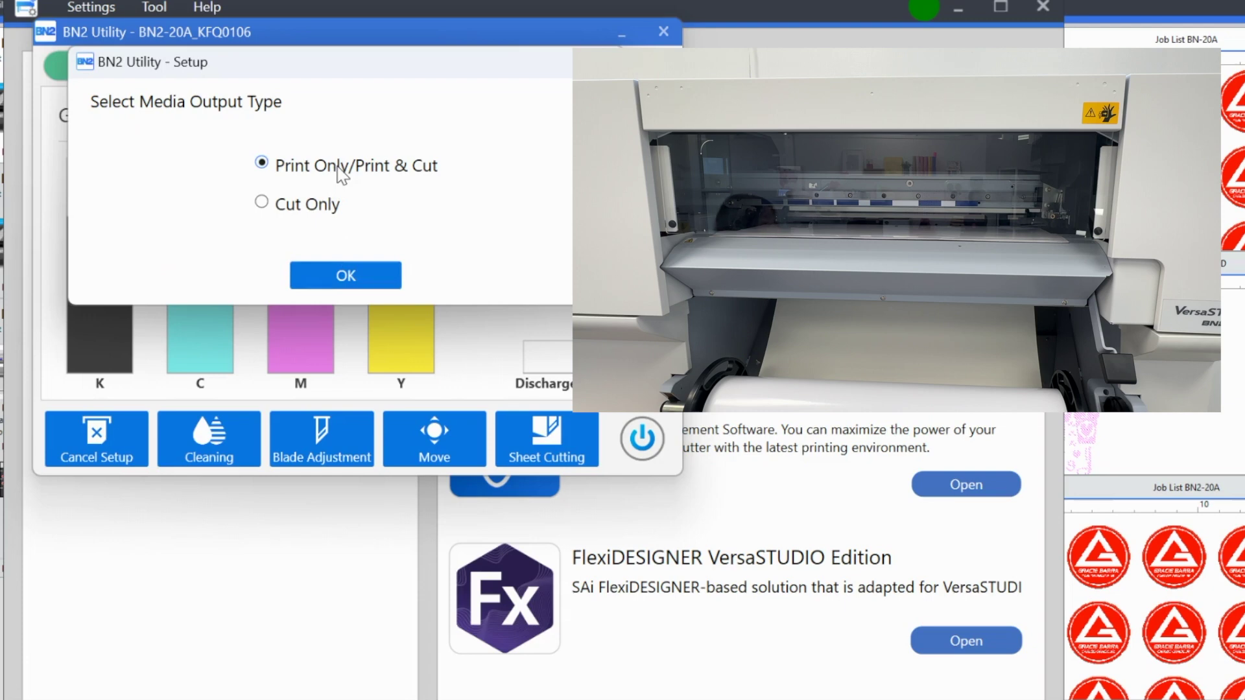
Keep Print Only/Print & Cut as the output type and continue to the nozzle test.
{"action": "left_click", "coordinate": [353, 286]}
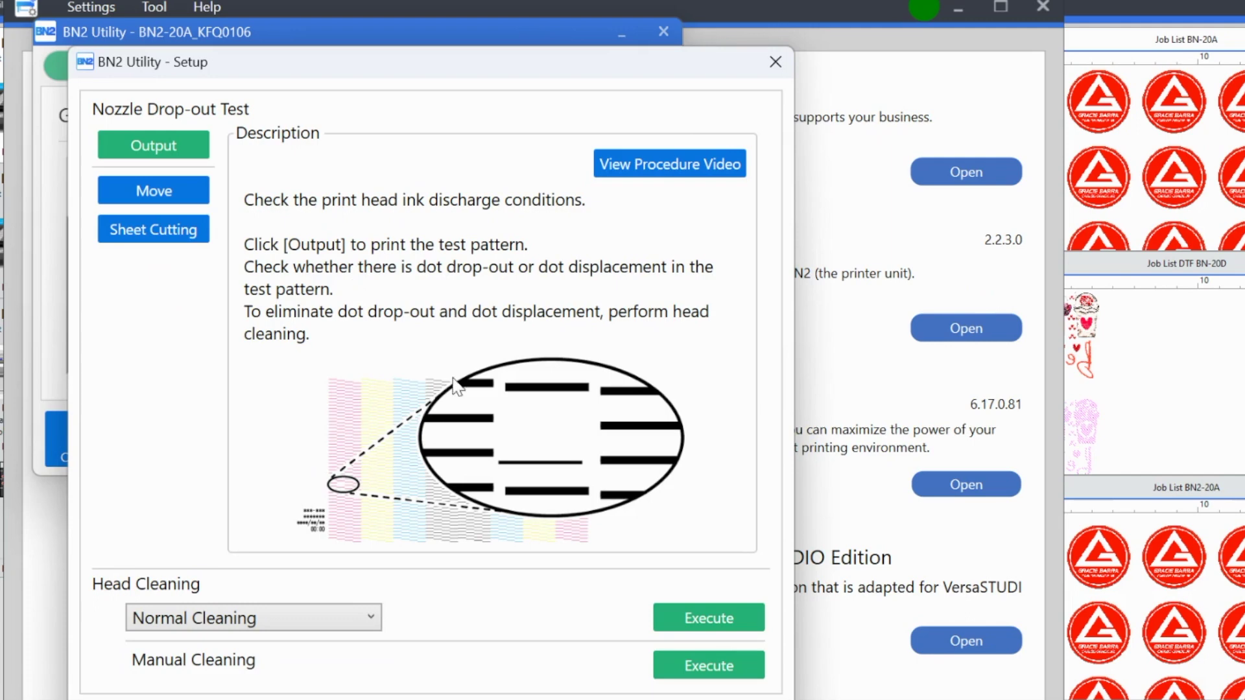
{"action": "left_click", "coordinate": [151, 137]}
{"action": "left_click", "coordinate": [160, 157]}
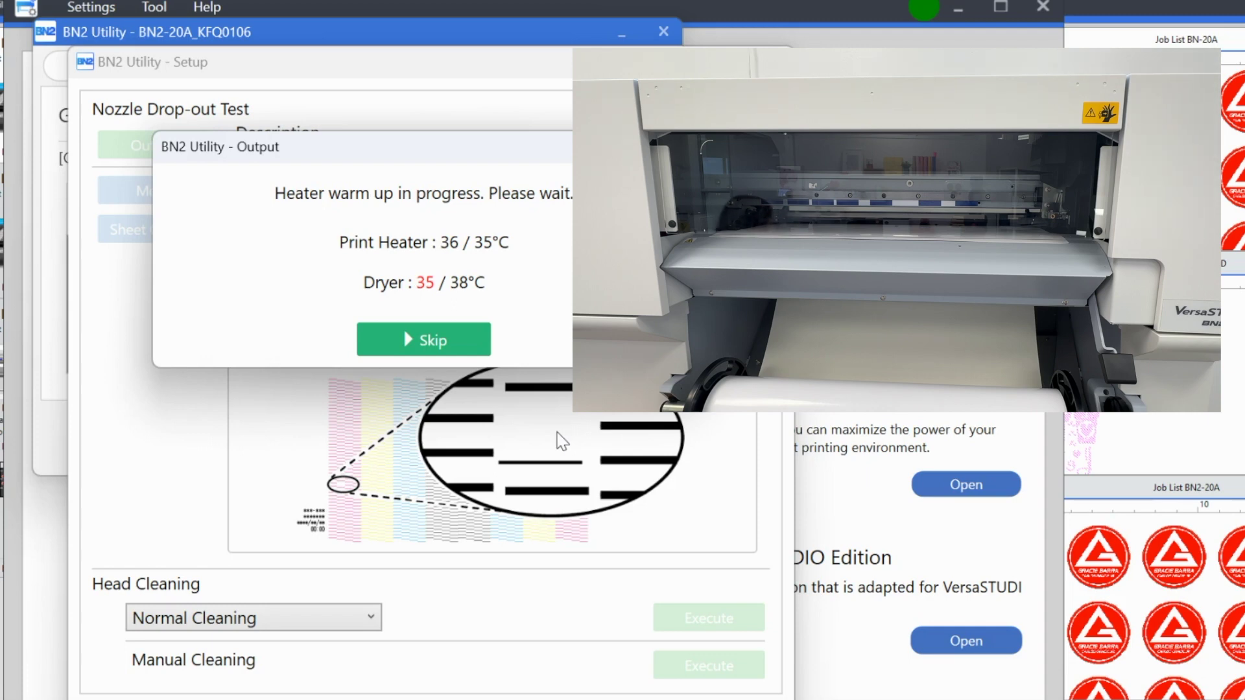
Print the nozzle drop-out test pattern without waiting for the heaters to warm up.
{"action": "left_click", "coordinate": [395, 353]}
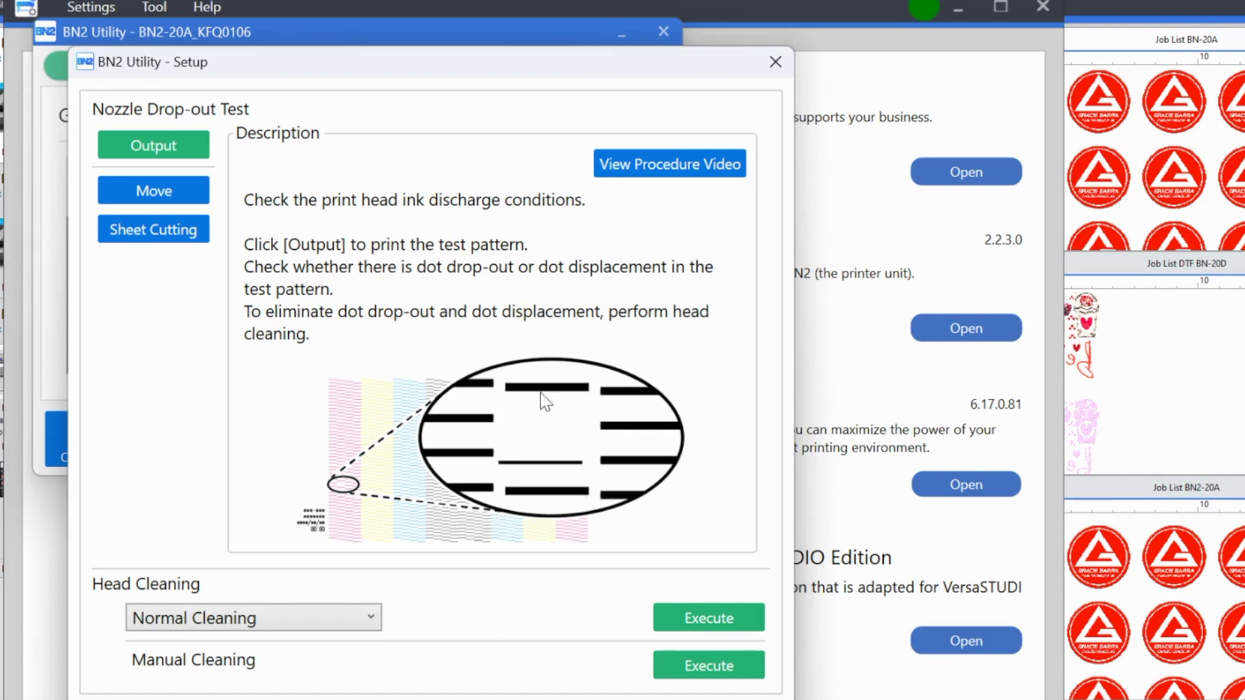
Review the head cleaning options, keep Normal Cleaning, and proceed to media adjustment.
{"action": "left_click", "coordinate": [656, 624]}
{"action": "left_click", "coordinate": [370, 617]}
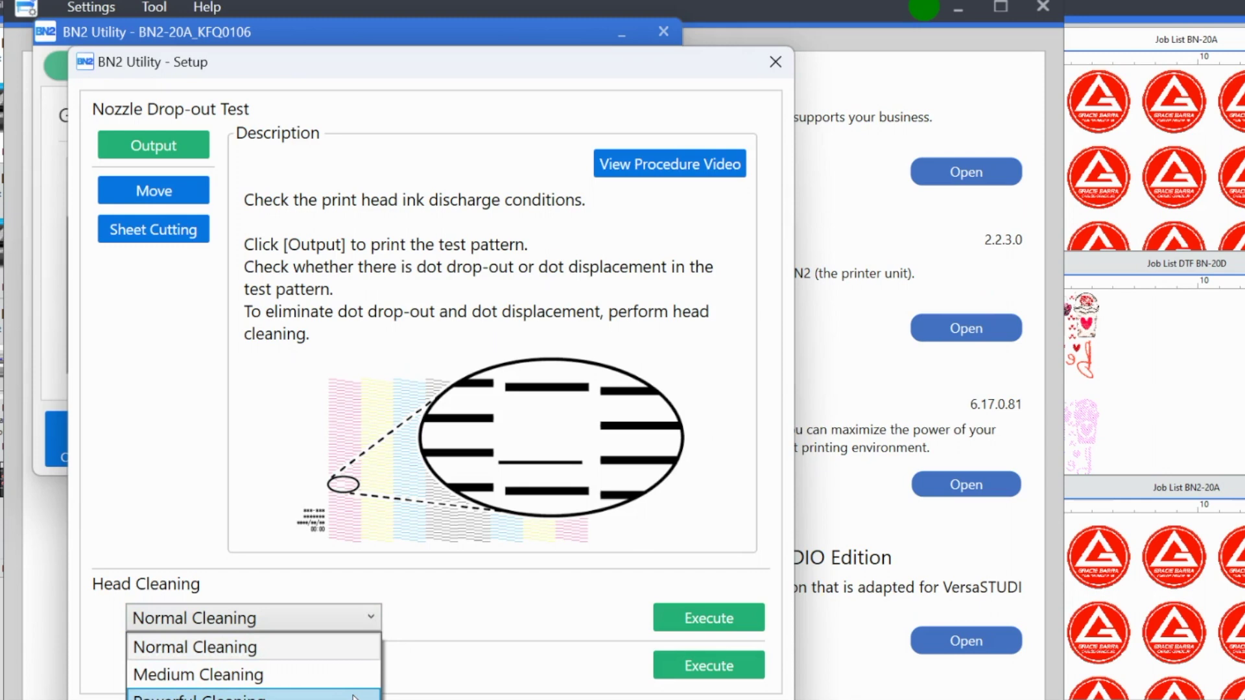
{"action": "left_click", "coordinate": [425, 623]}
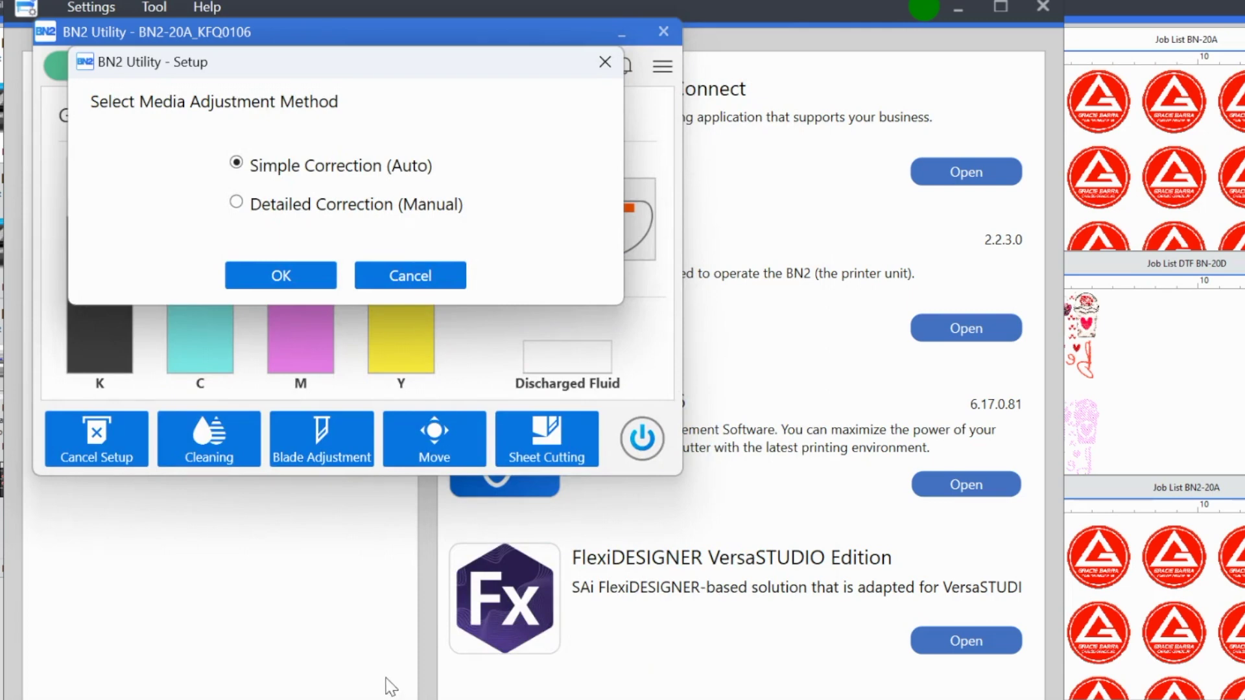
Confirm Simple Correction (Auto) as the media adjustment method.
{"action": "left_click", "coordinate": [313, 281]}
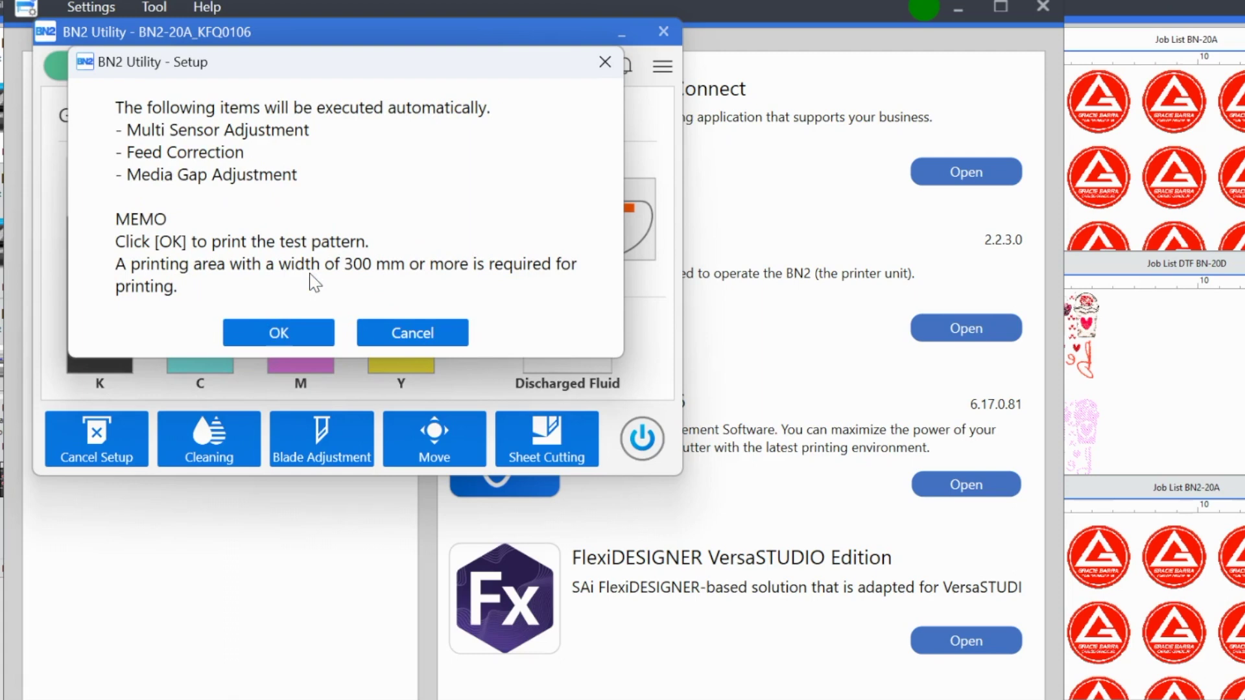
Run the automatic sensor, feed and media gap adjustments and print the GCVP2 test pattern.
{"action": "left_click", "coordinate": [297, 338]}
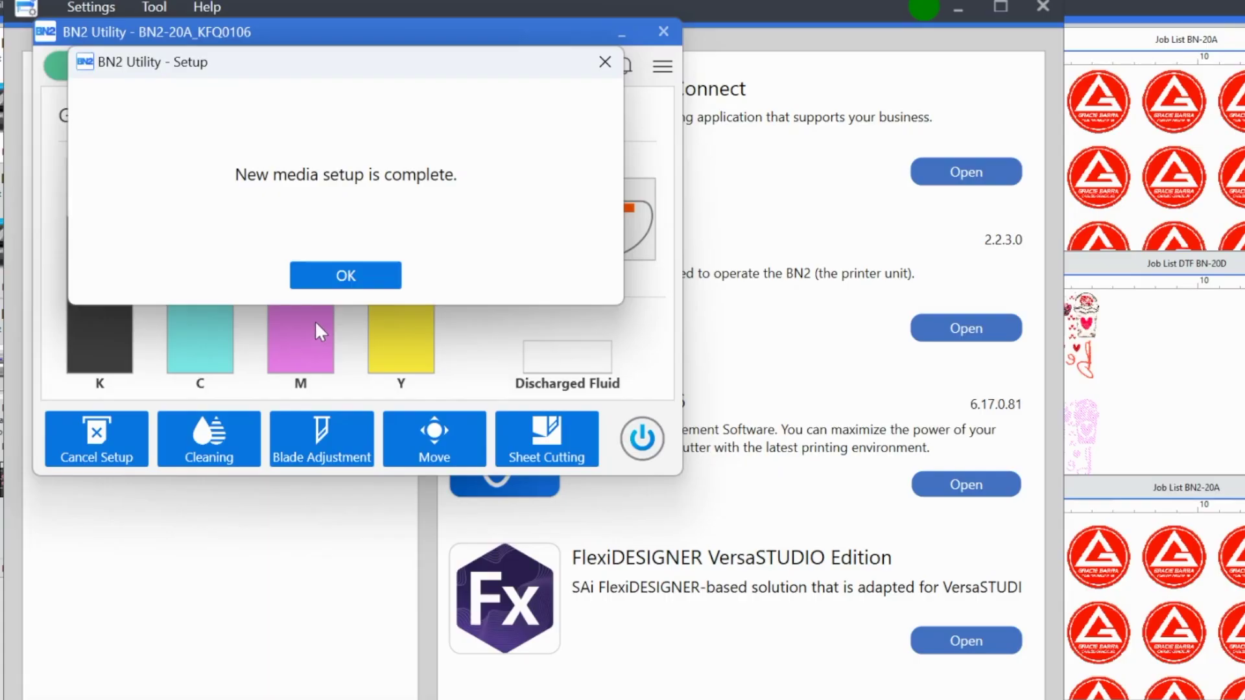
Dismiss the setup-complete message, leaving GCVP2 loaded at 470 mm width.
{"action": "left_click", "coordinate": [338, 277]}
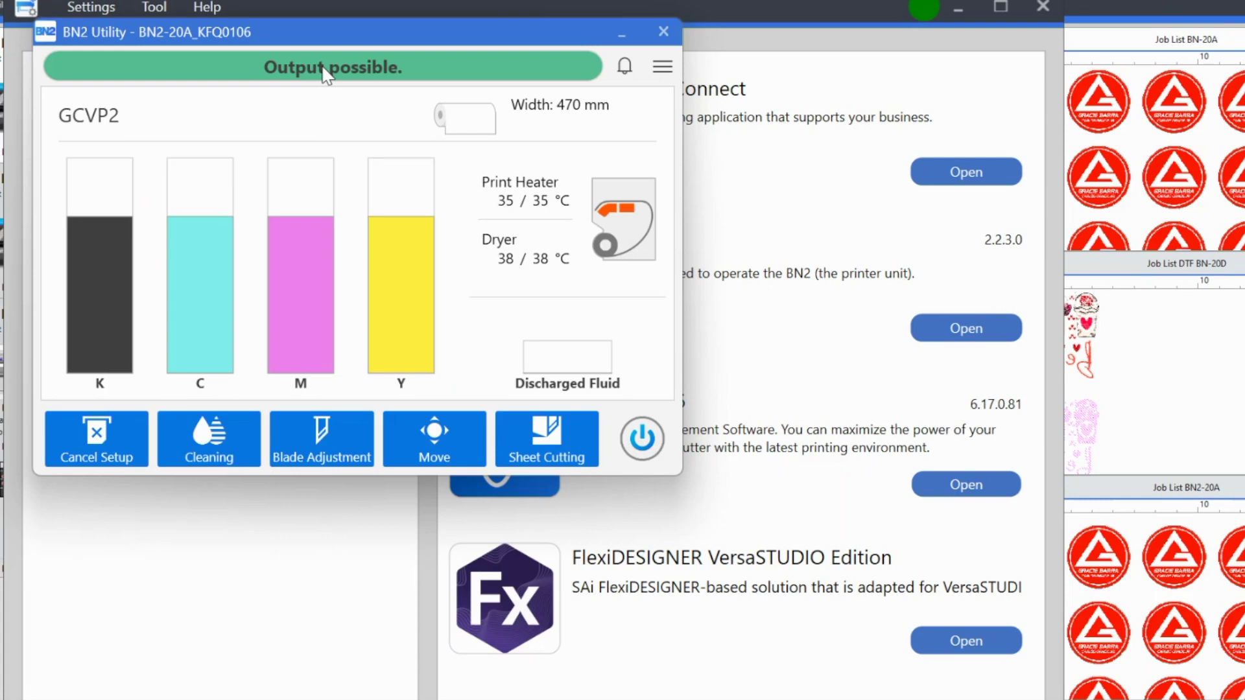
Close BN2 Utility and confirm the exit, returning to the Roland DG Connect launcher.
{"action": "left_click", "coordinate": [664, 33]}
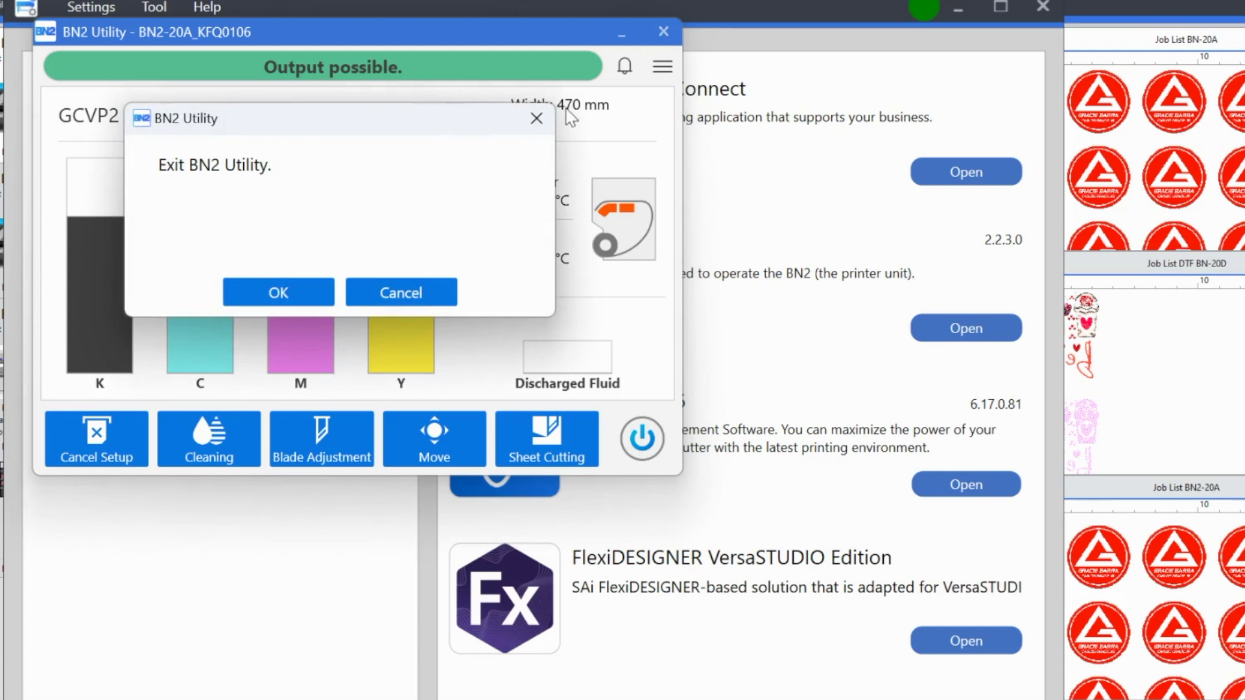
{"action": "left_click", "coordinate": [305, 283]}
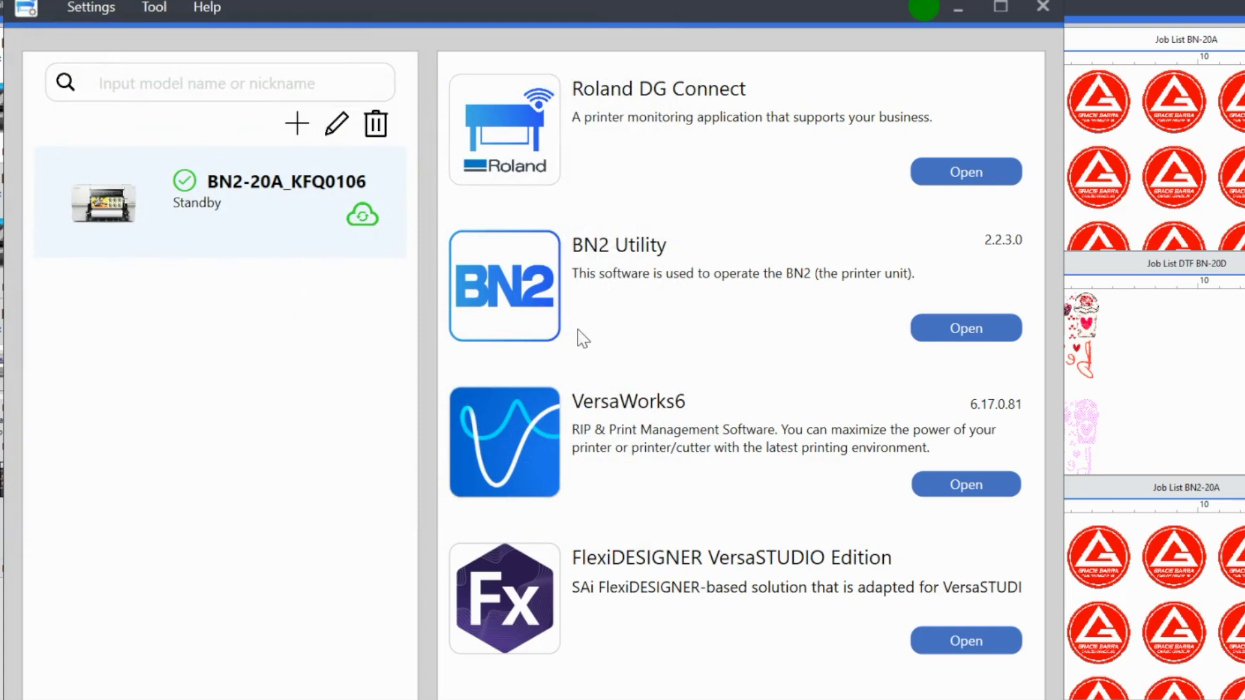
Relaunch BN2 Utility, run printer setup with the GCVP media, then minimise the utility.
{"action": "left_click", "coordinate": [1005, 328]}
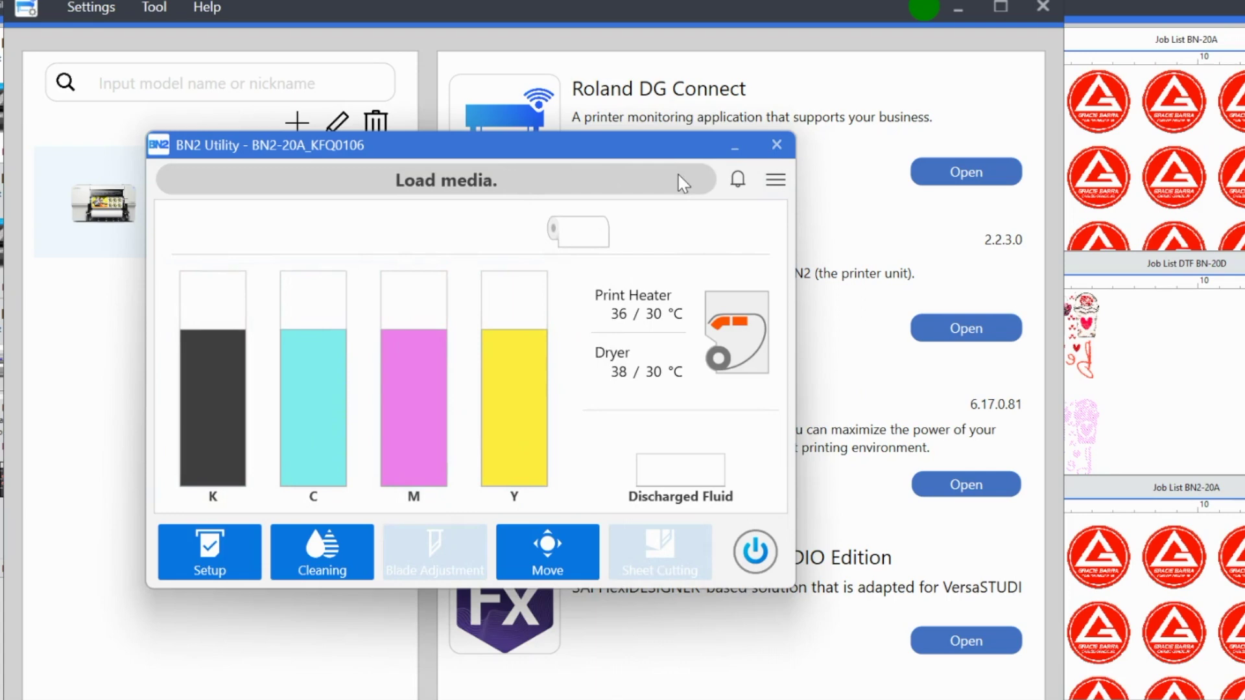
{"action": "left_click", "coordinate": [207, 553]}
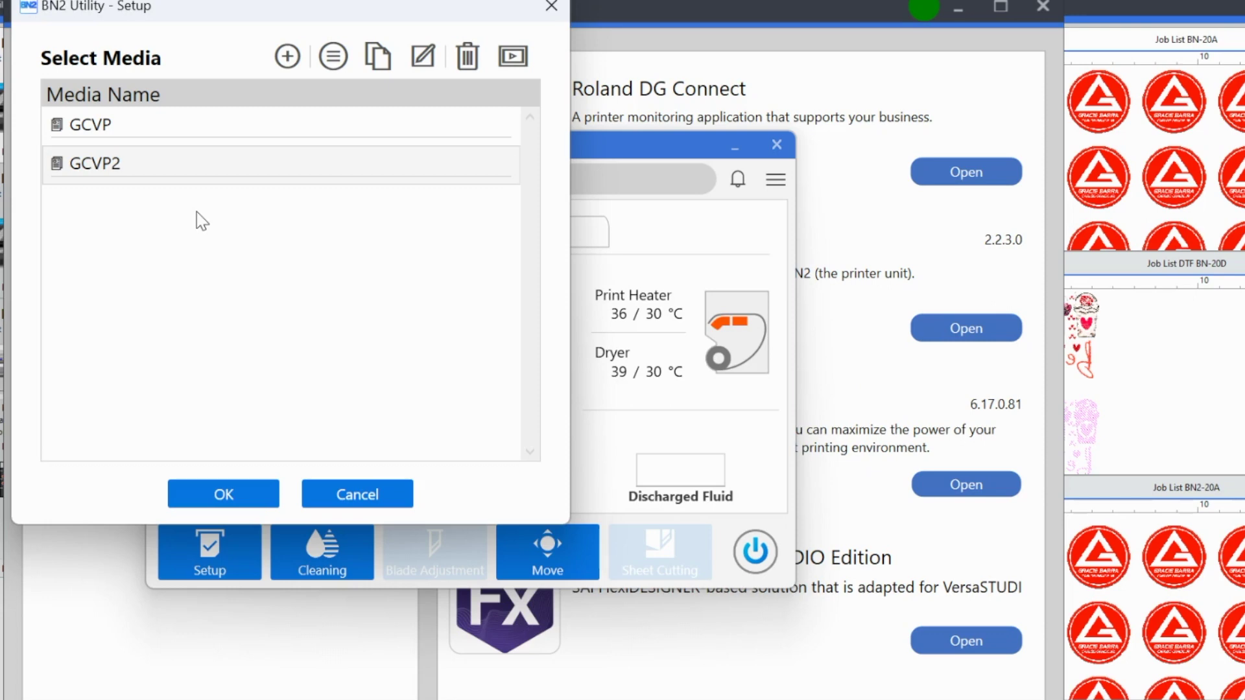
{"action": "left_click", "coordinate": [146, 128]}
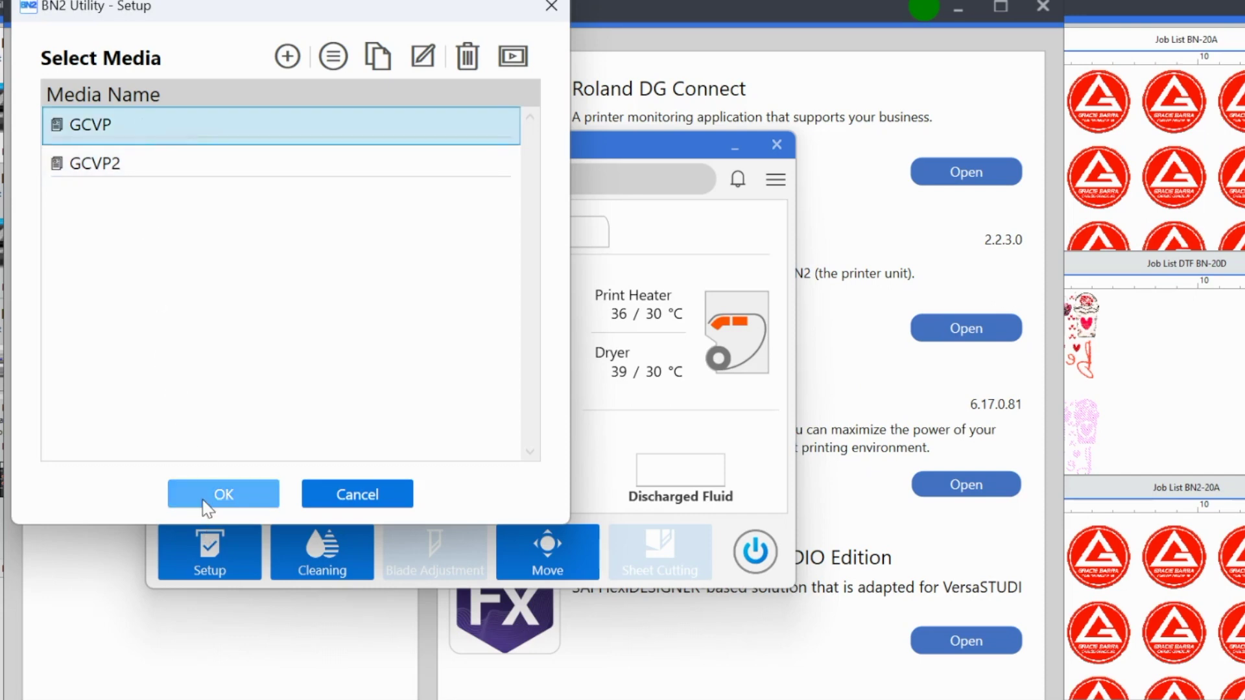
{"action": "left_click", "coordinate": [223, 495]}
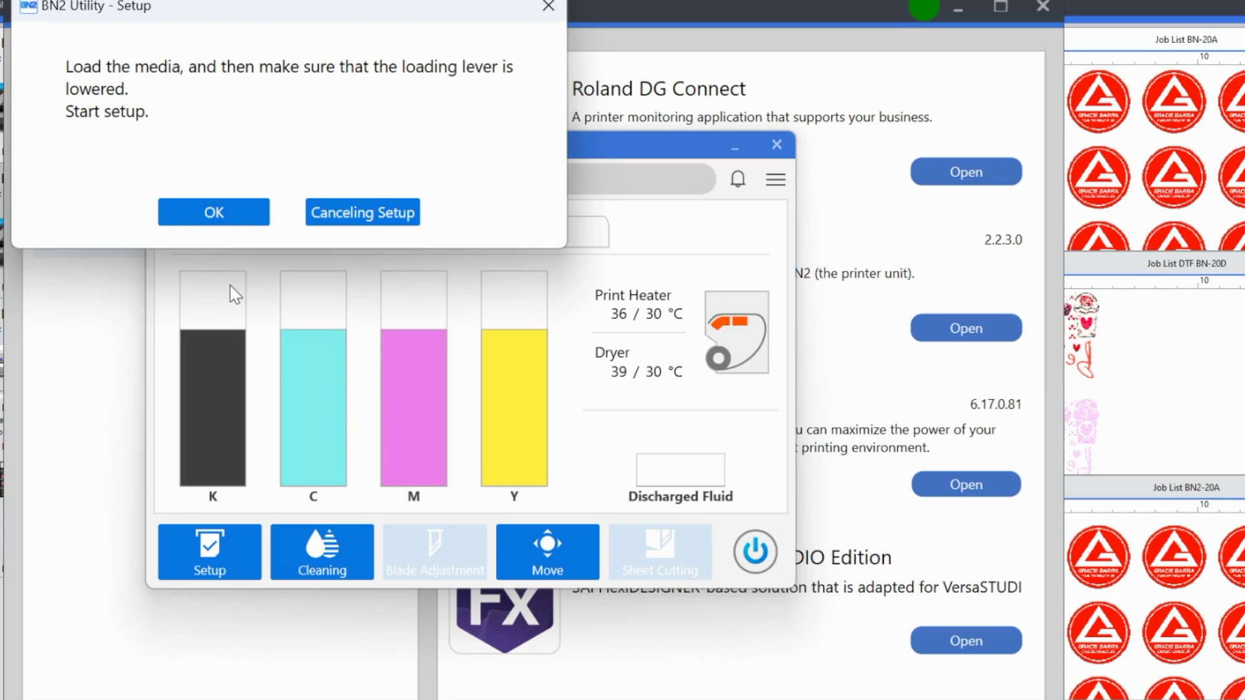
{"action": "left_click", "coordinate": [220, 213]}
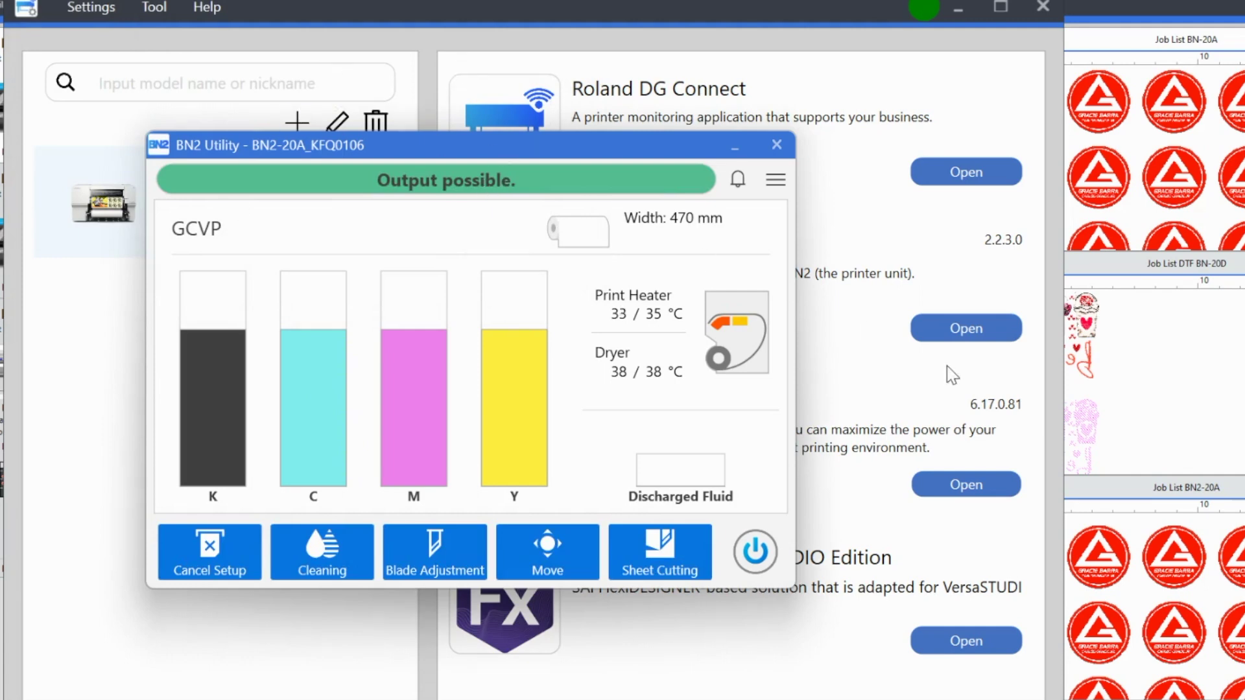
{"action": "left_click", "coordinate": [927, 420]}
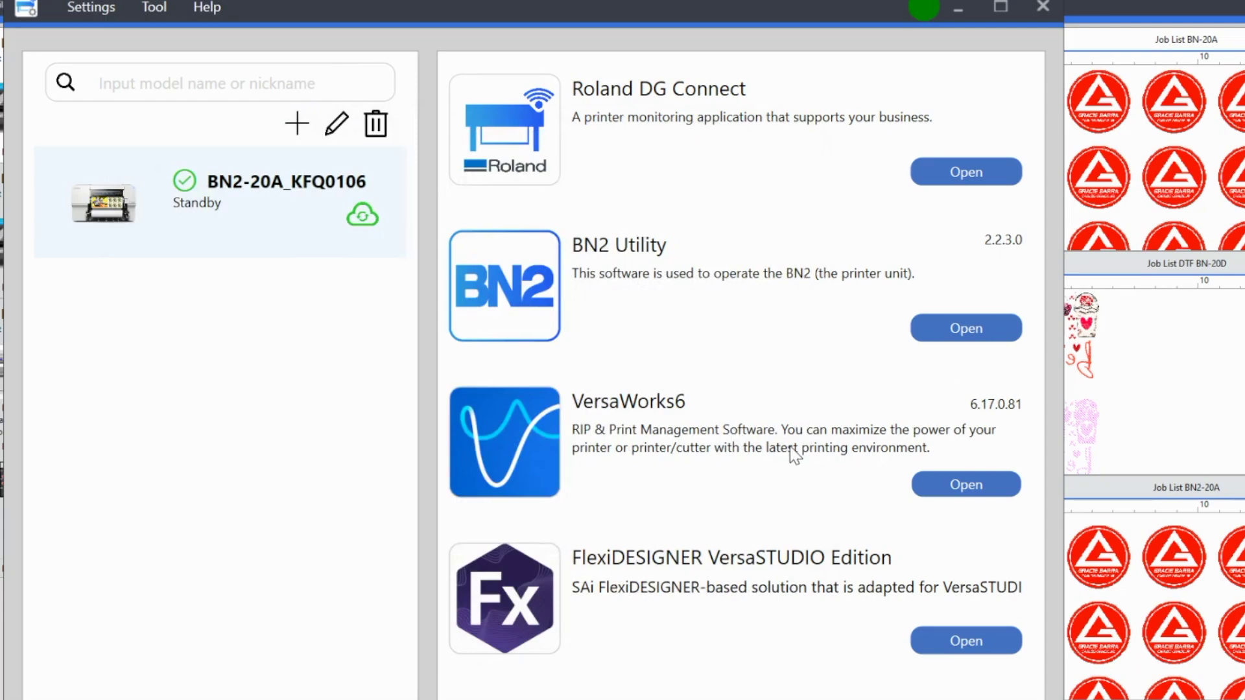
Launch VersaWorks6 and check that BN2-20A shows Ready to Print on GCVP media.
{"action": "left_click", "coordinate": [927, 481]}
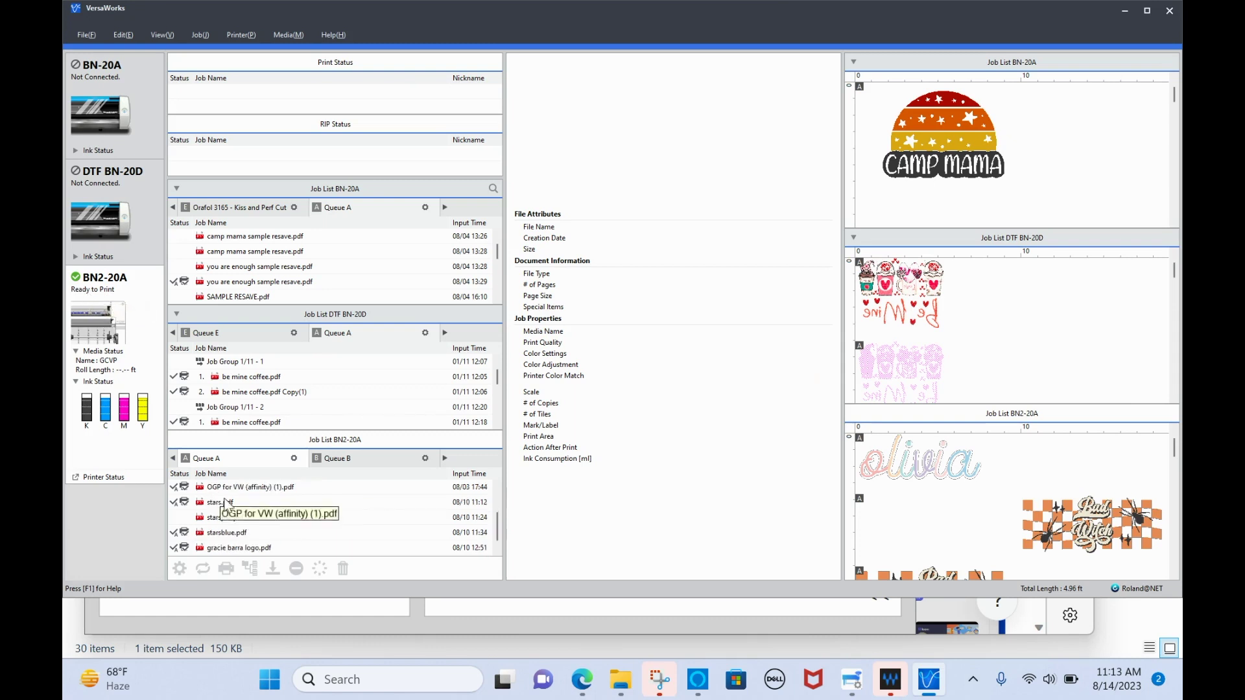
{"action": "scroll", "coordinate": [224, 502], "scroll_direction": "down", "scroll_amount": 1}
{"action": "scroll", "coordinate": [237, 515], "scroll_direction": "up", "scroll_amount": 1}
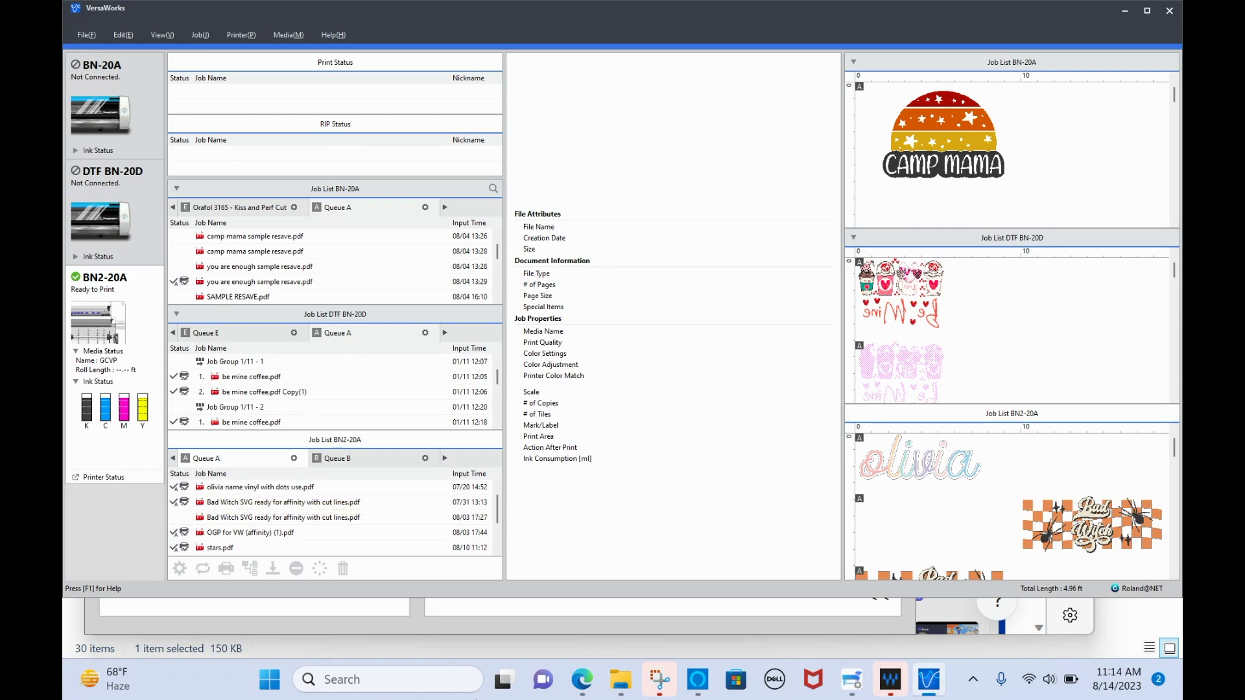
{"action": "mouse_move", "coordinate": [850, 678]}
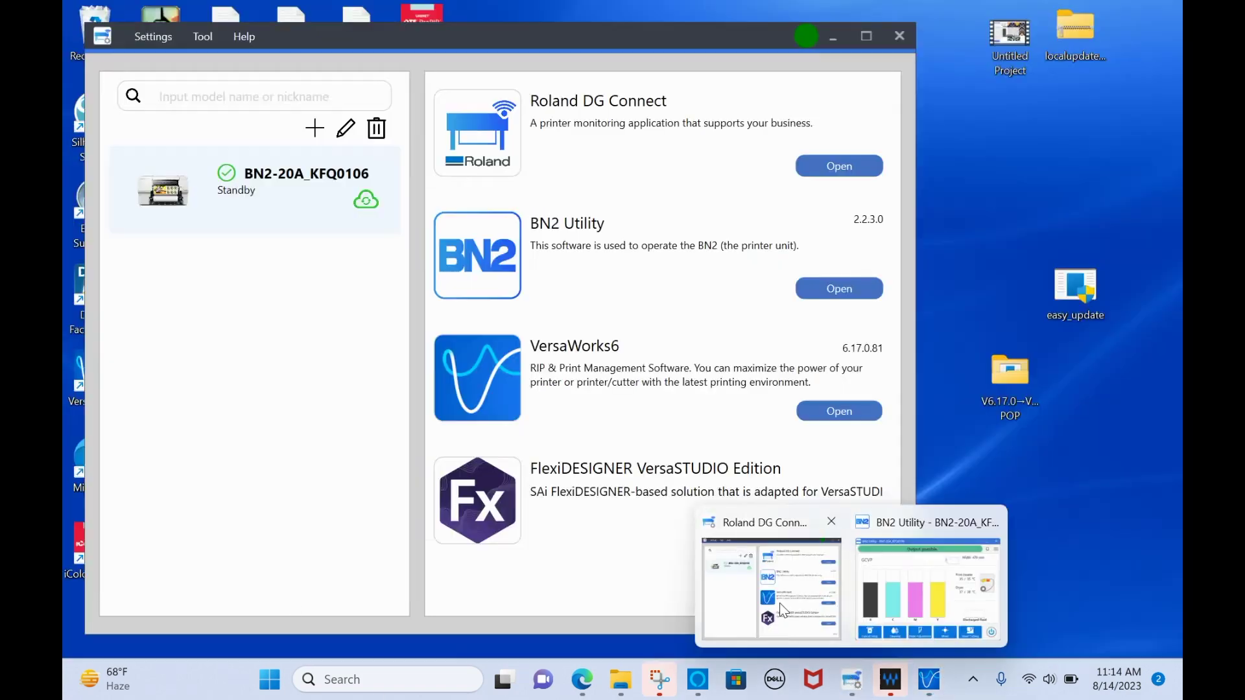
Bring the Roland DG Connect Hub launcher, listing BN2-20A on Standby, back in front of VersaWorks.
{"action": "left_click", "coordinate": [779, 603]}
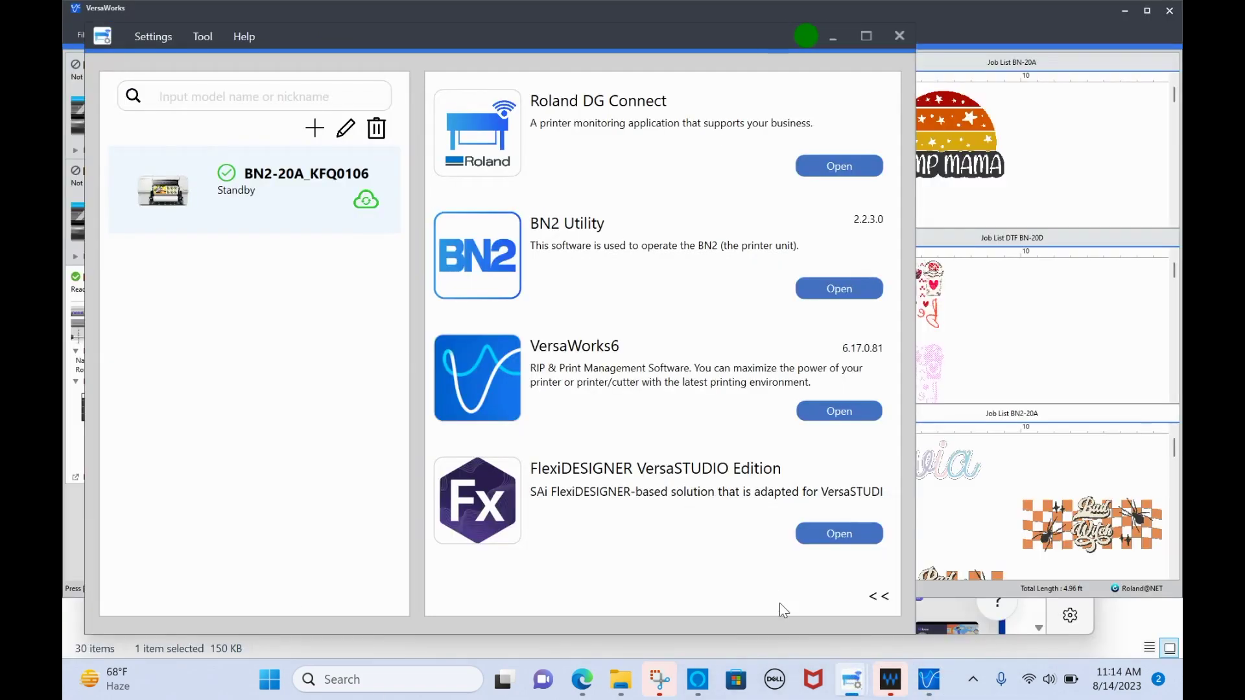